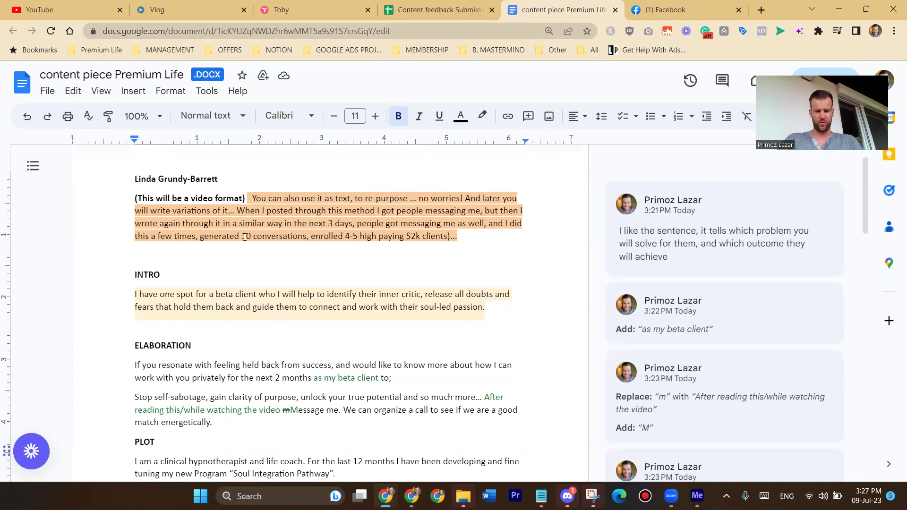
pyautogui.moveTo(152, 199); pyautogui.dragTo(226, 198)
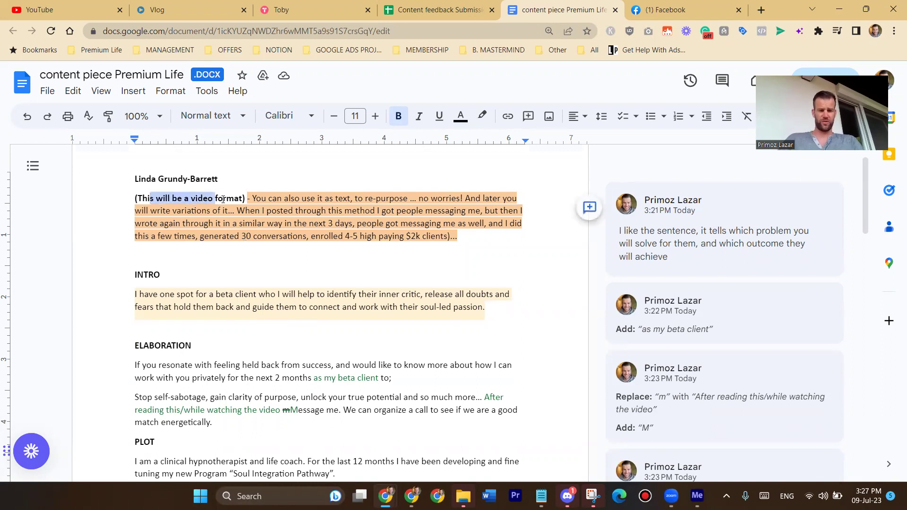
pyautogui.click(230, 198)
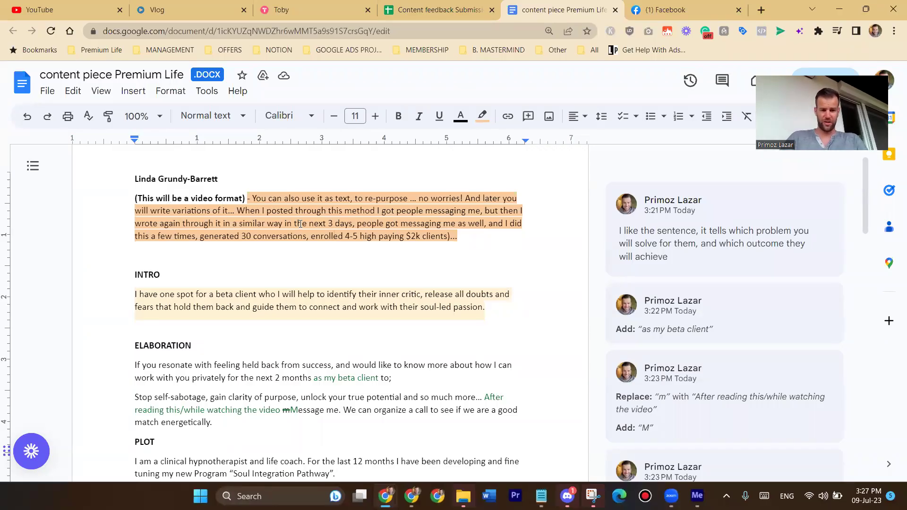
pyautogui.scroll(-1, 256, 295)
pyautogui.scroll(1, 312, 250)
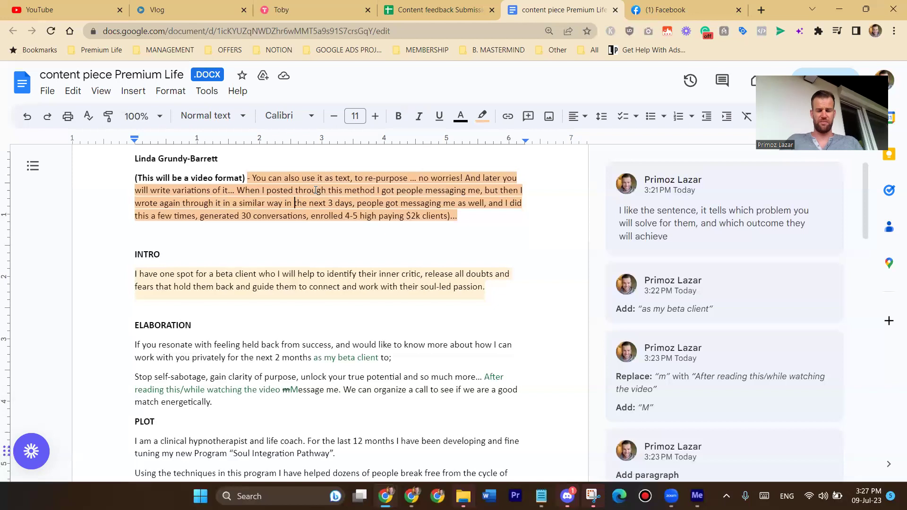
pyautogui.scroll(-1, 234, 298)
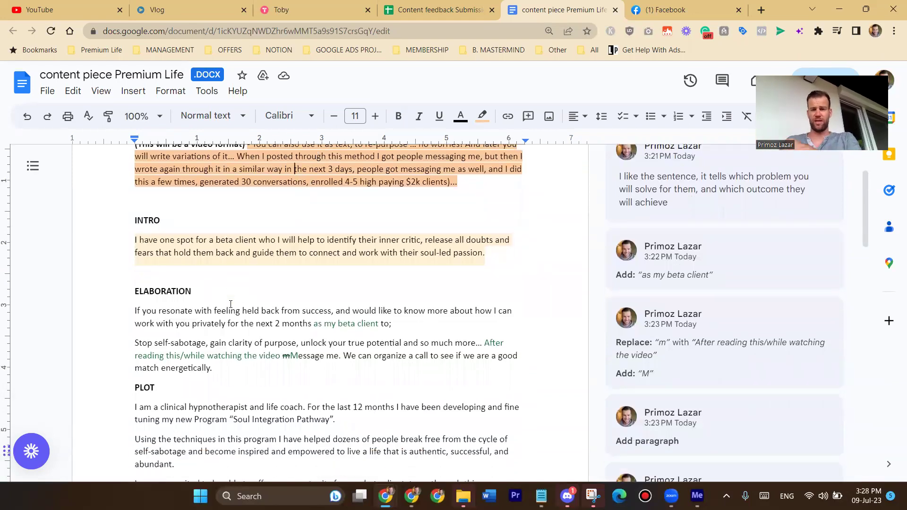
pyautogui.scroll(1, 229, 323)
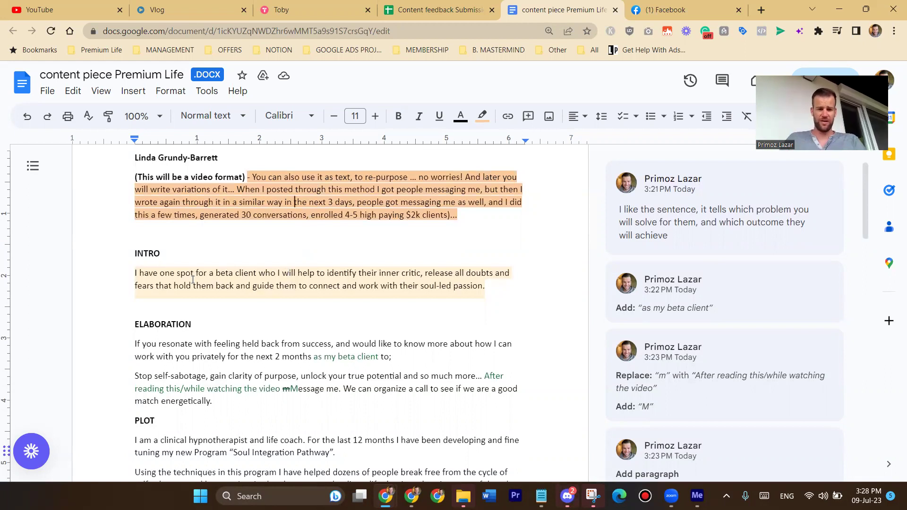
pyautogui.scroll(-1, 194, 278)
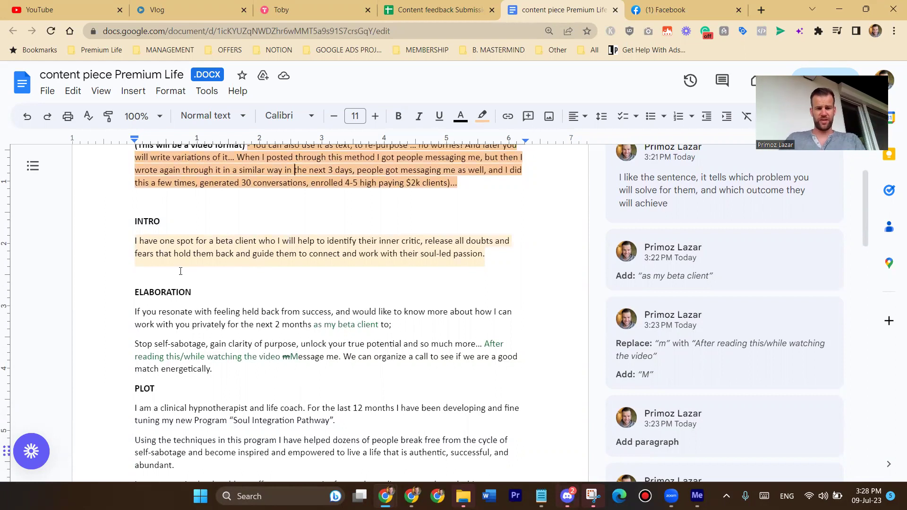
pyautogui.scroll(1, 180, 271)
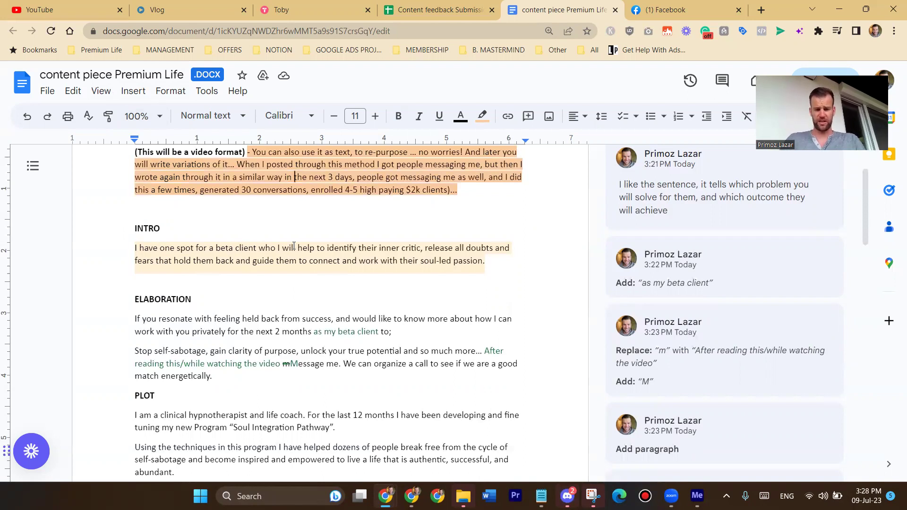
pyautogui.moveTo(359, 249)
pyautogui.mouseDown()
pyautogui.moveTo(433, 246)
pyautogui.moveTo(200, 262)
pyautogui.moveTo(361, 263)
pyautogui.mouseUp()
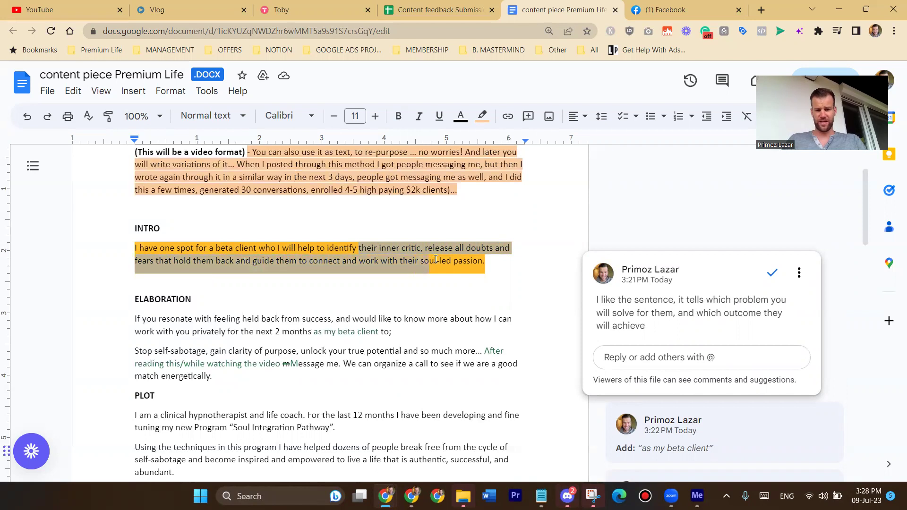
pyautogui.moveTo(360, 263); pyautogui.dragTo(475, 262)
pyautogui.click(474, 262)
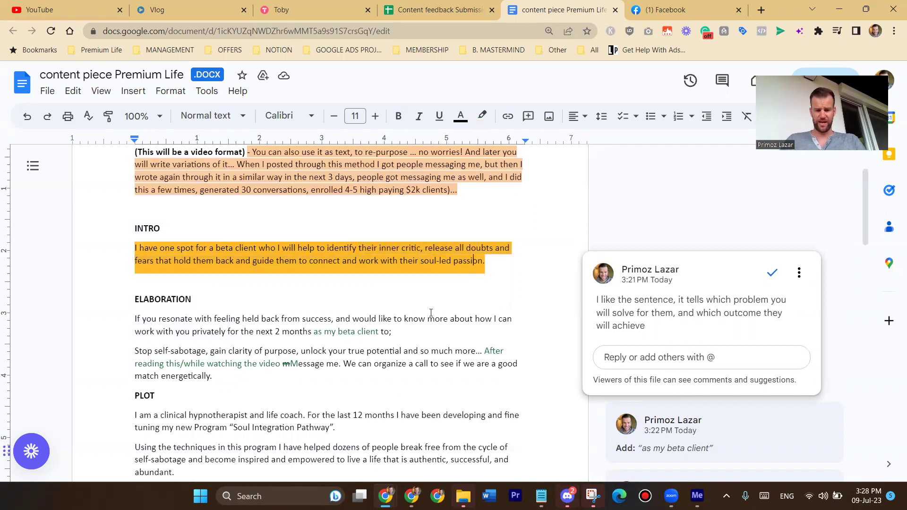
pyautogui.press('Down')
pyautogui.press('Down')
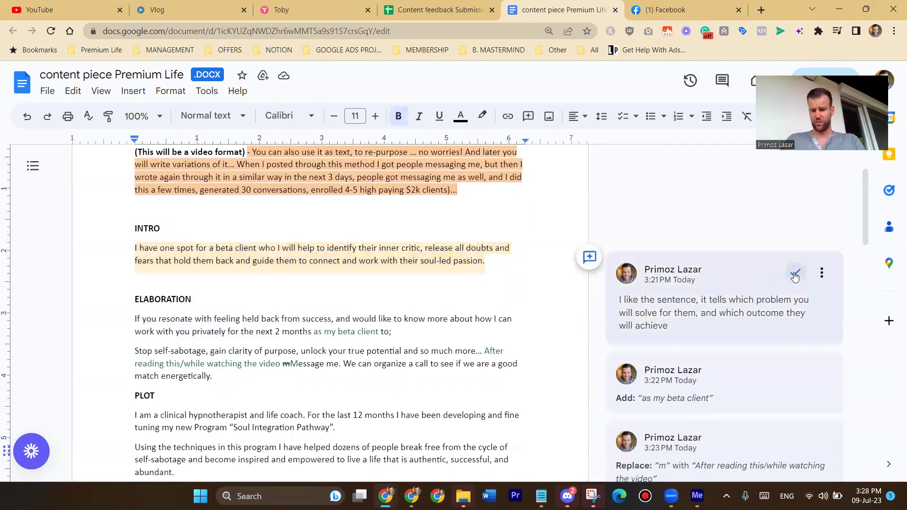
pyautogui.moveTo(723, 383)
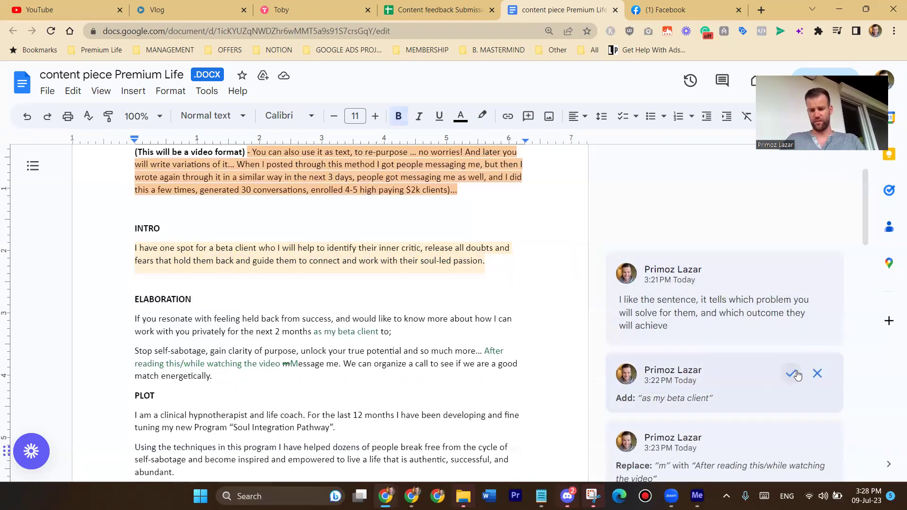
pyautogui.scroll(-1, 238, 261)
pyautogui.click(237, 261)
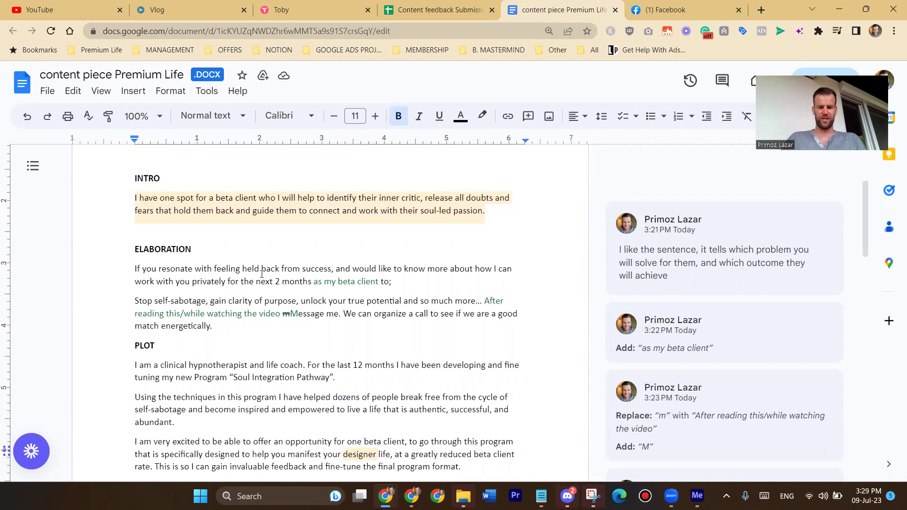
pyautogui.click(145, 301)
pyautogui.moveTo(162, 301); pyautogui.dragTo(409, 304)
pyautogui.click(409, 302)
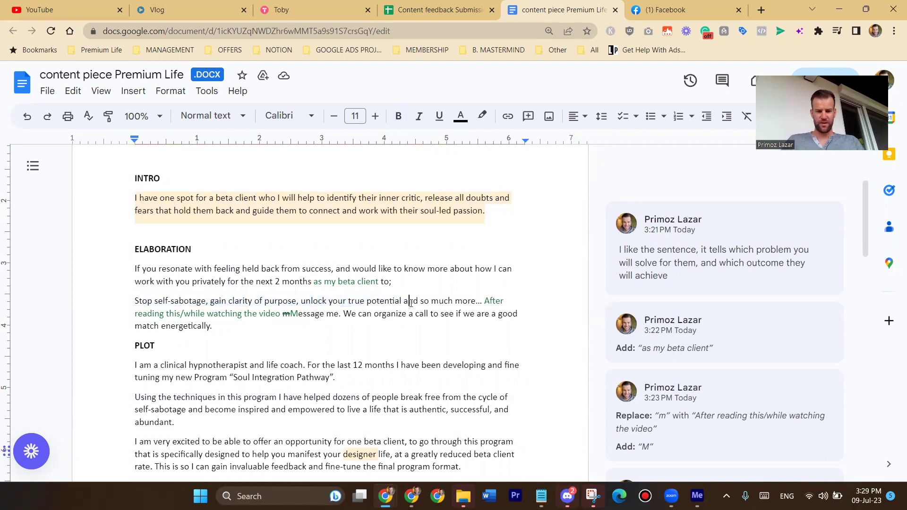
pyautogui.moveTo(312, 301); pyautogui.dragTo(474, 302)
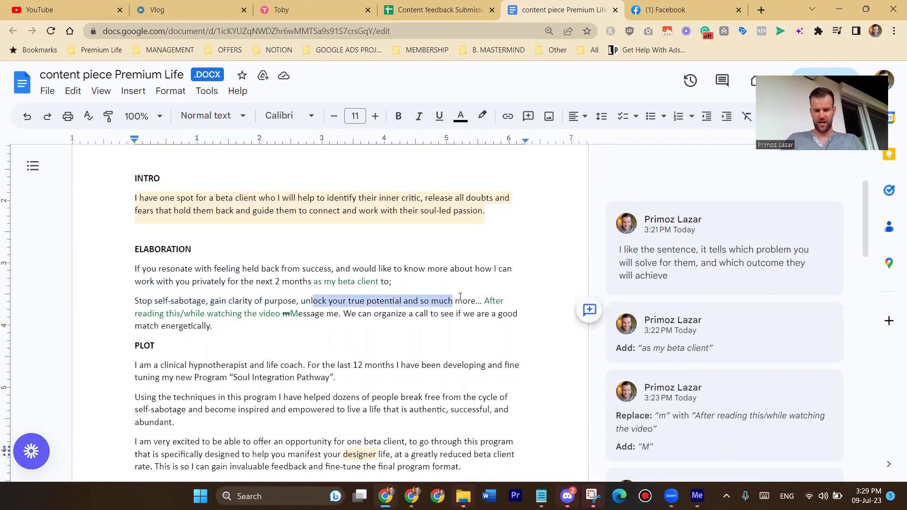
pyautogui.click(473, 301)
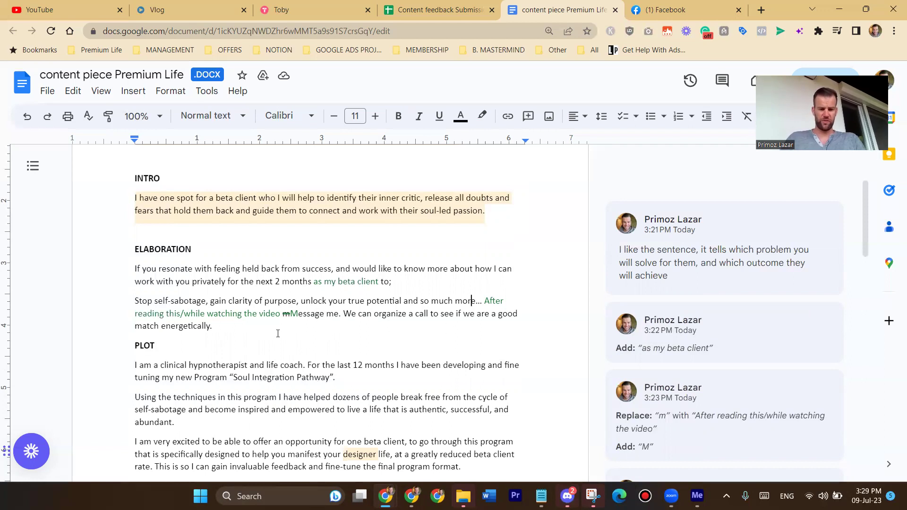
pyautogui.scroll(-1, 221, 324)
pyautogui.scroll(-1, 221, 324)
pyautogui.scroll(-1, 221, 324)
pyautogui.scroll(-1, 221, 324)
pyautogui.scroll(-1, 222, 323)
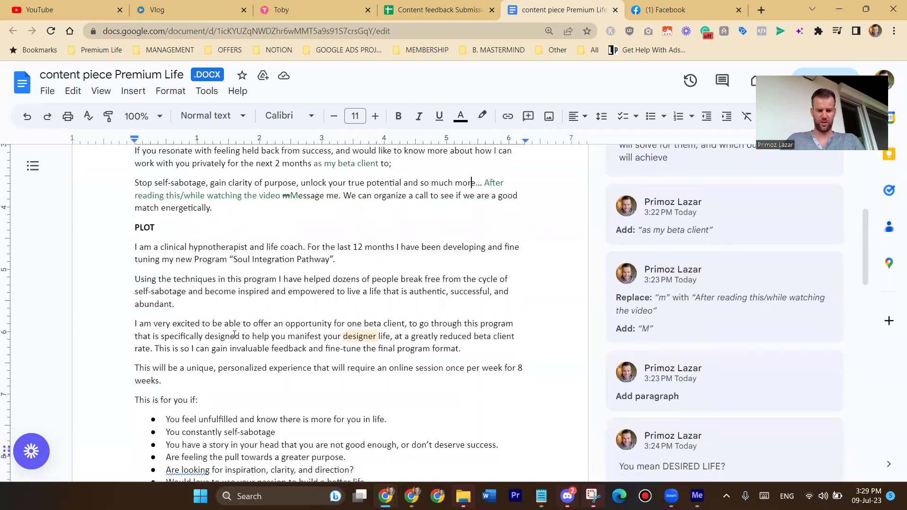
pyautogui.scroll(-1, 187, 268)
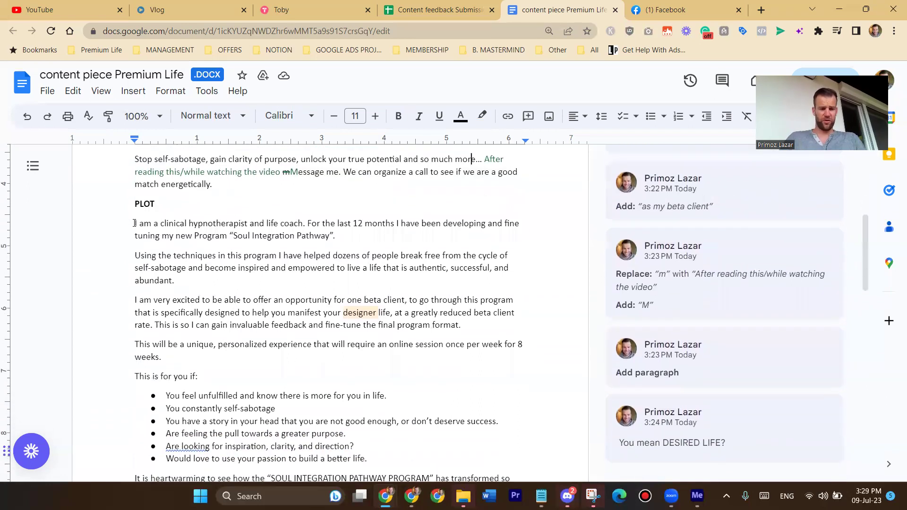
pyautogui.click(473, 159)
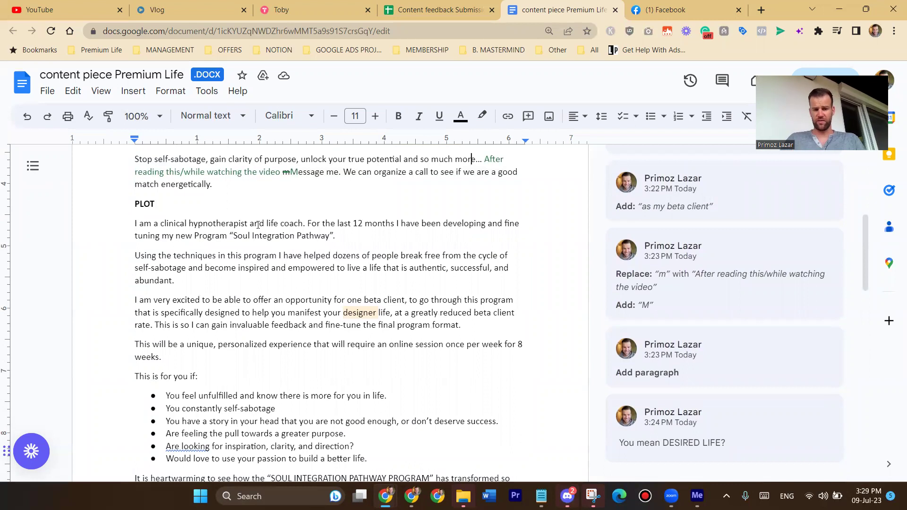
pyautogui.click(358, 231)
pyautogui.click(306, 225)
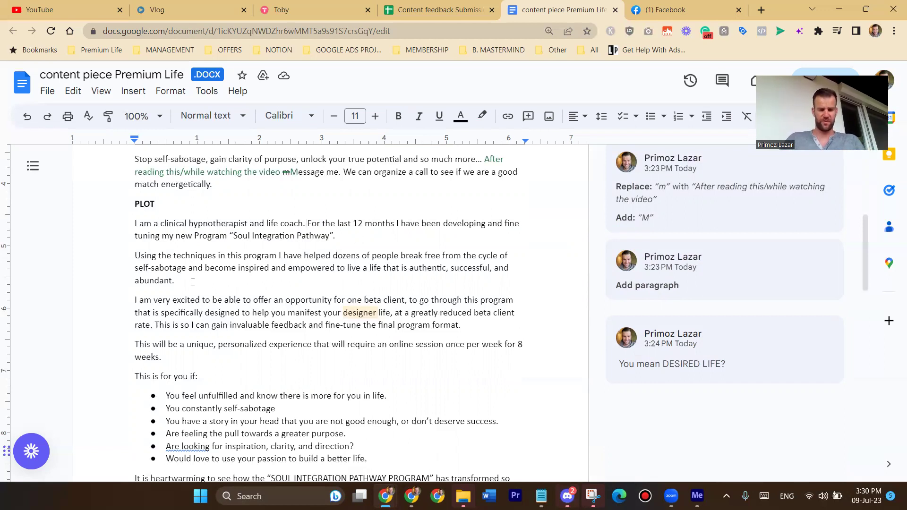
pyautogui.keyDown('shift'); pyautogui.click(167, 272); pyautogui.keyUp('shift')
pyautogui.click(217, 313)
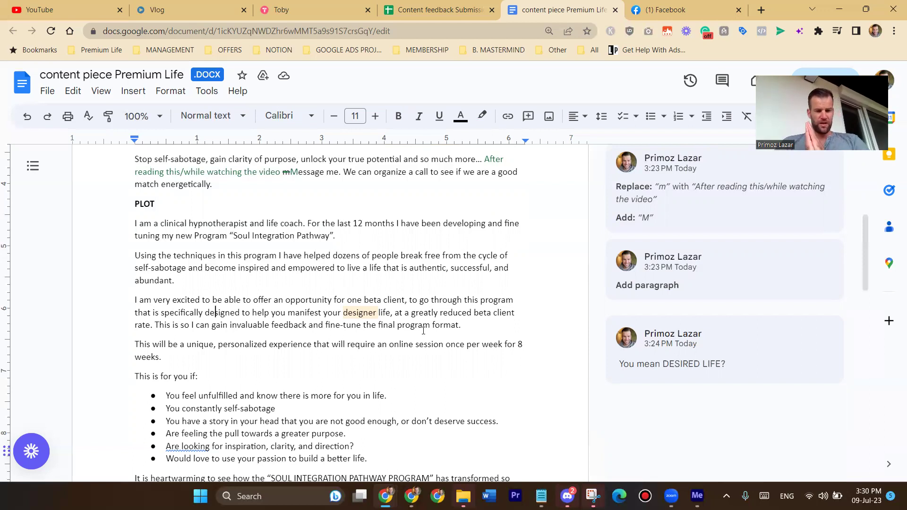
pyautogui.scroll(-2, 237, 348)
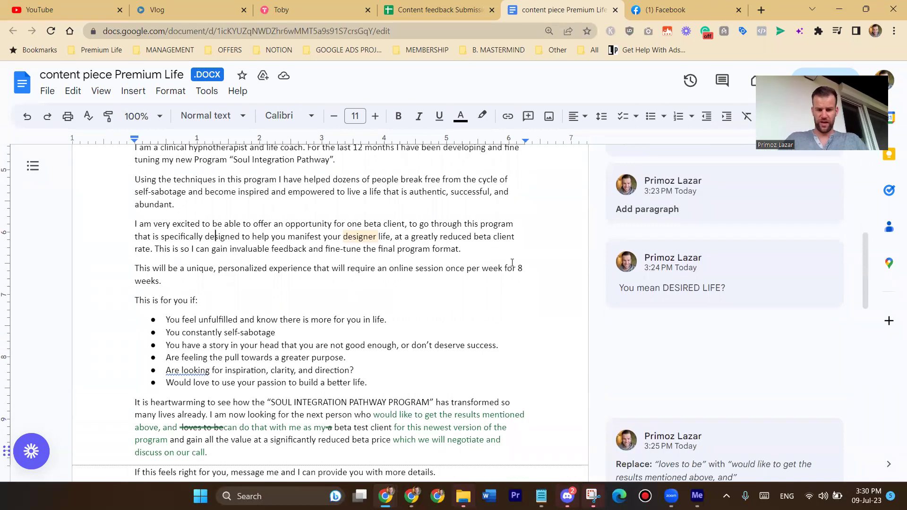
pyautogui.scroll(-2, 182, 300)
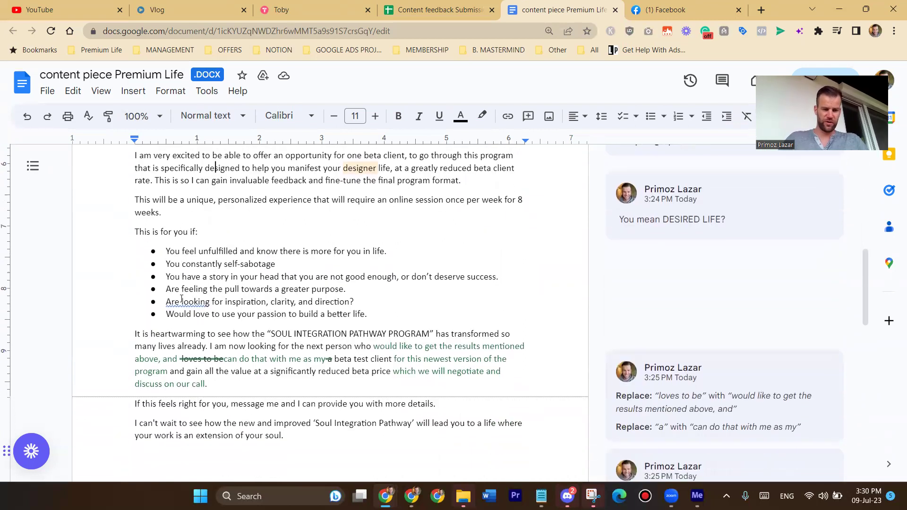
pyautogui.moveTo(200, 252); pyautogui.dragTo(236, 306)
pyautogui.click(236, 314)
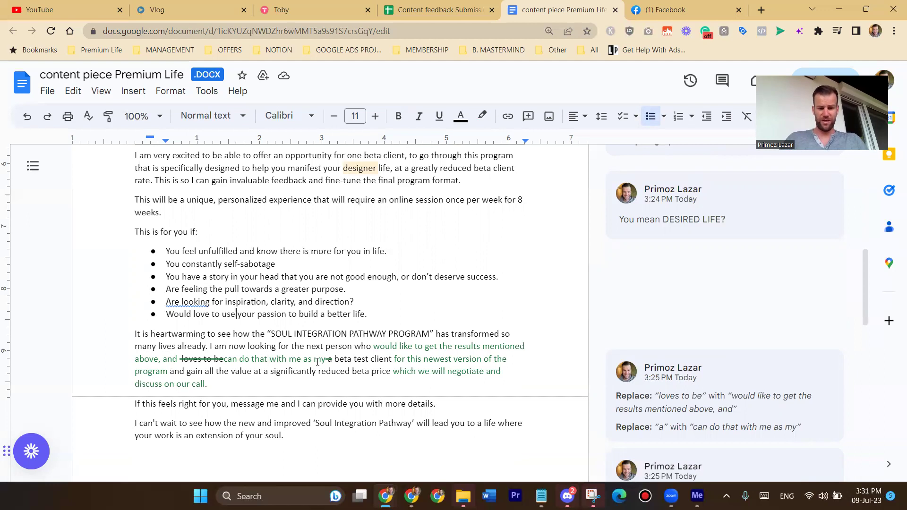
pyautogui.doubleClick(360, 360)
pyautogui.click(345, 359)
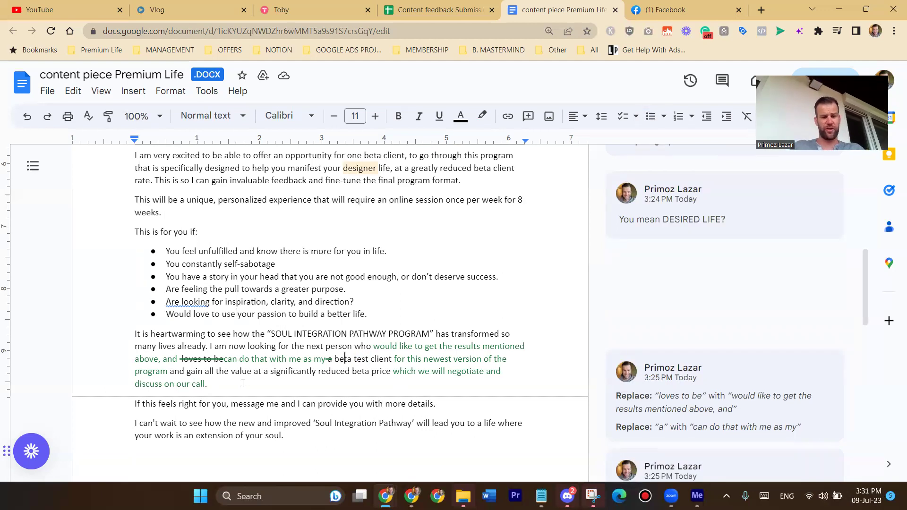
pyautogui.click(437, 346)
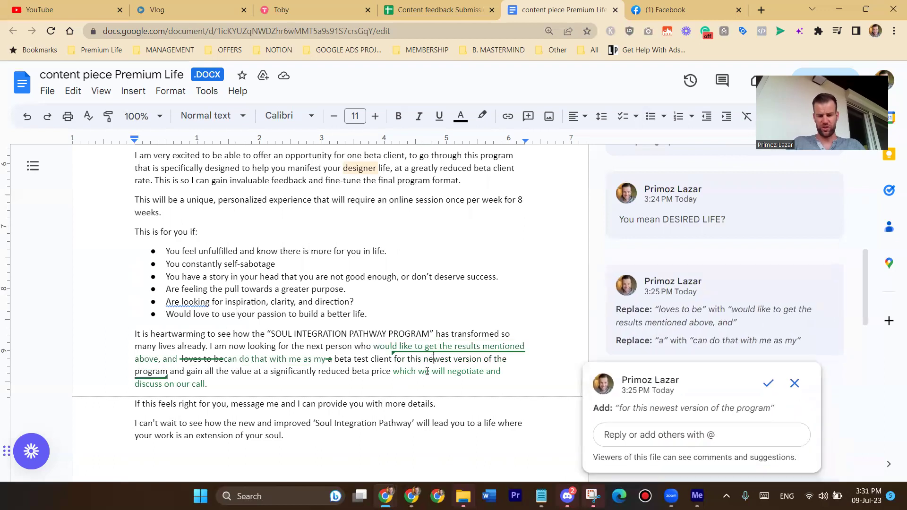
pyautogui.click(426, 371)
pyautogui.moveTo(726, 312)
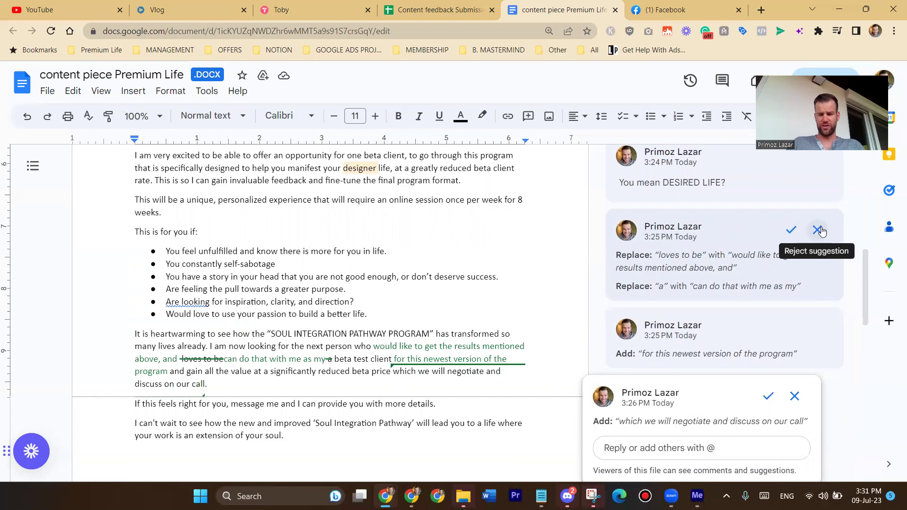
pyautogui.click(339, 353)
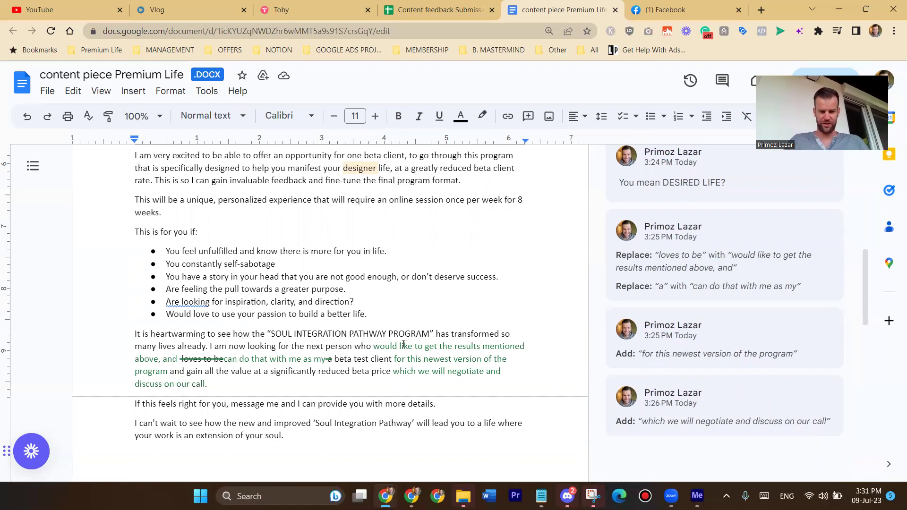
pyautogui.scroll(-1, 402, 344)
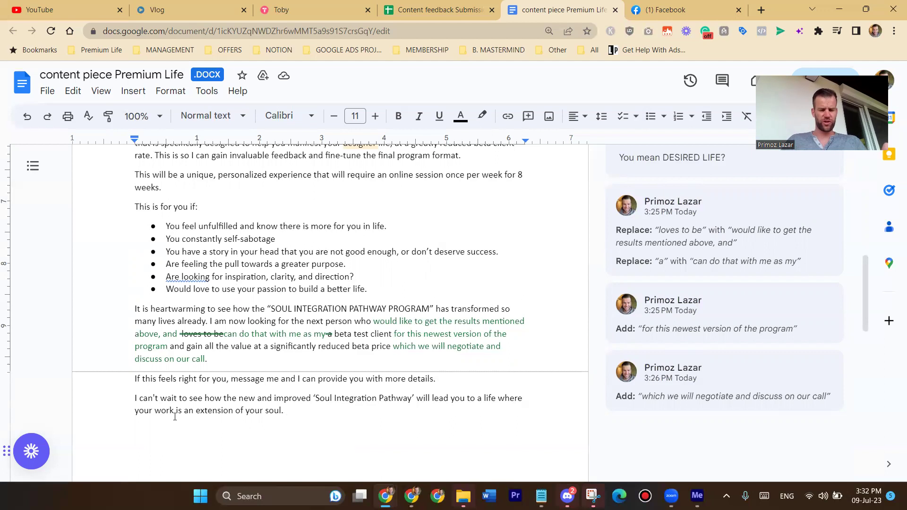
pyautogui.moveTo(176, 415); pyautogui.dragTo(135, 414)
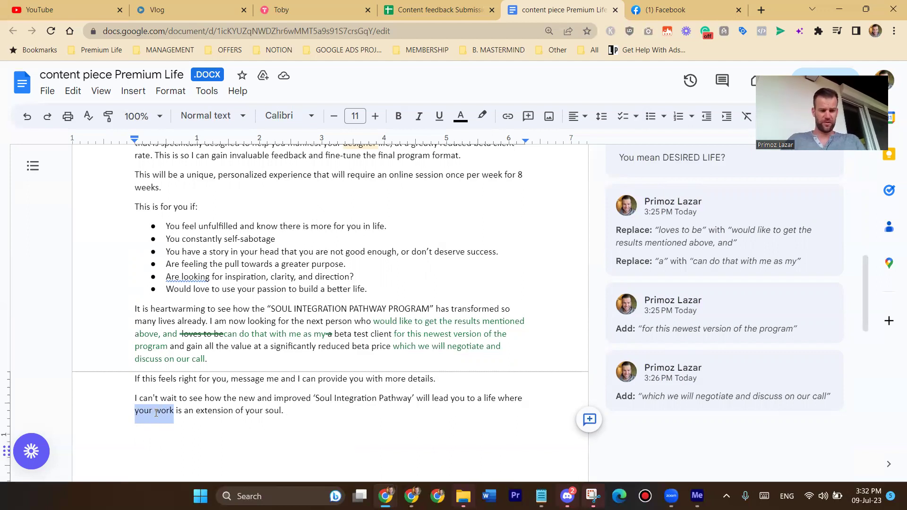
pyautogui.click(155, 412)
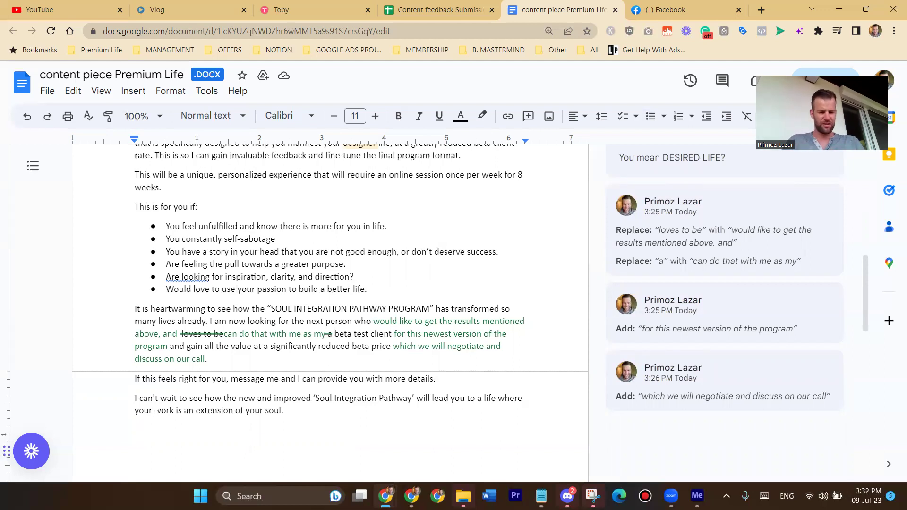
pyautogui.moveTo(174, 412); pyautogui.dragTo(157, 414)
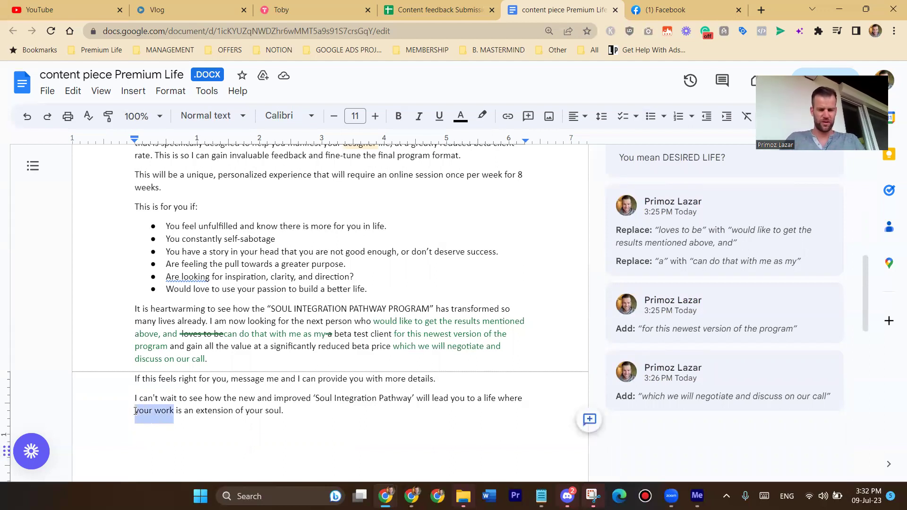
pyautogui.click(157, 414)
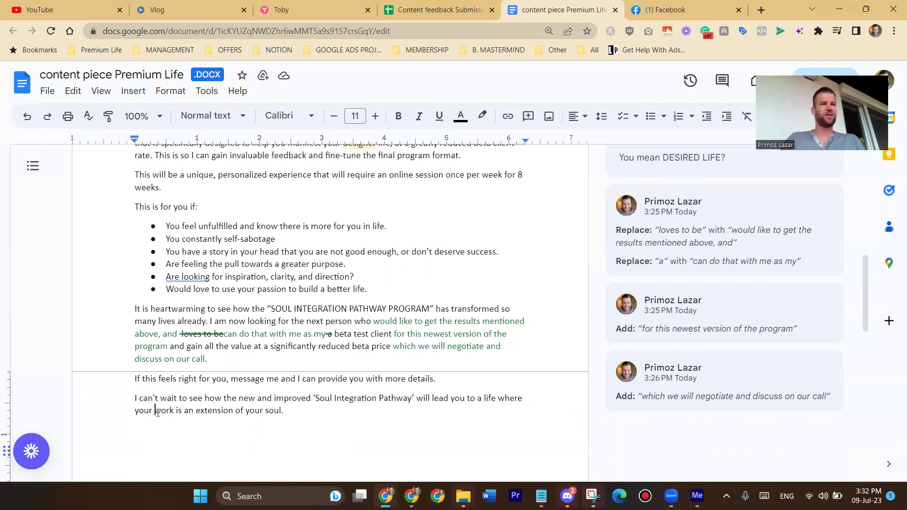